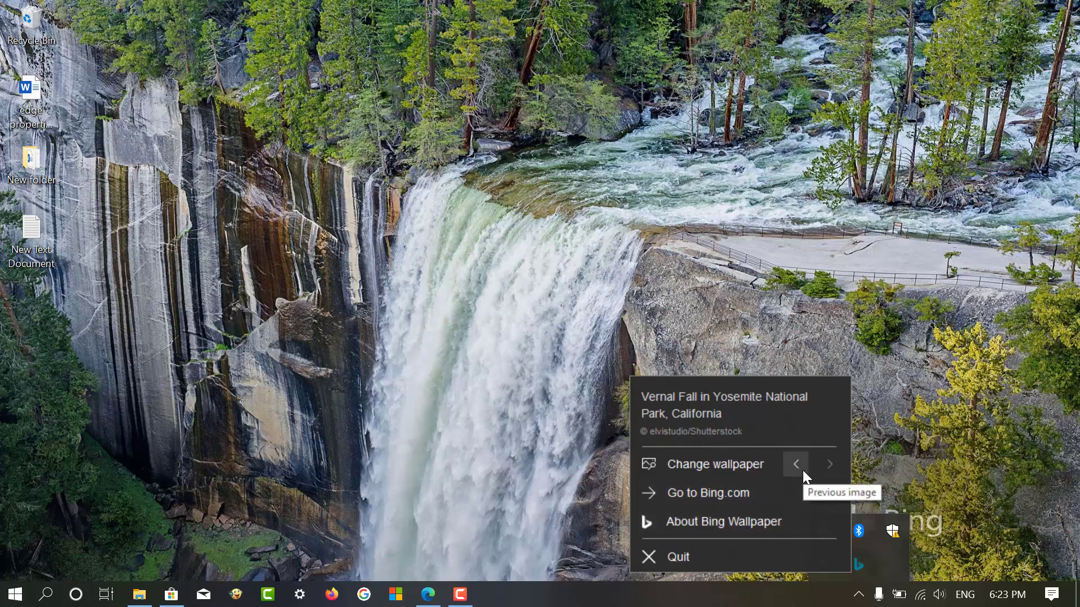
# Load Microsoft's Bing Wallpaper page in Edge and download the BingWallpaper installer.
pyautogui.click(803, 469)
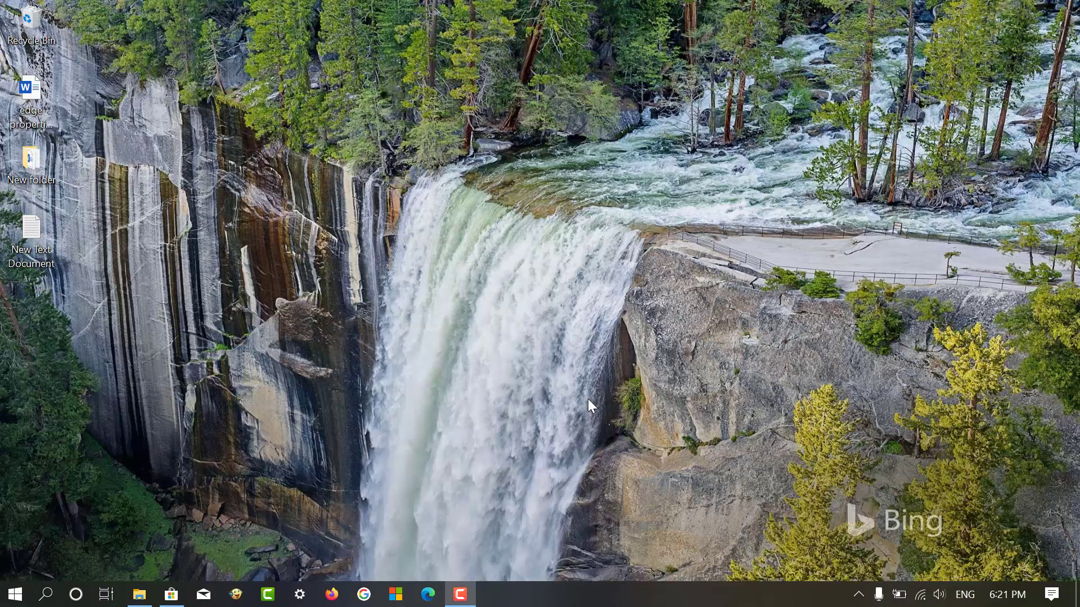
pyautogui.click(427, 595)
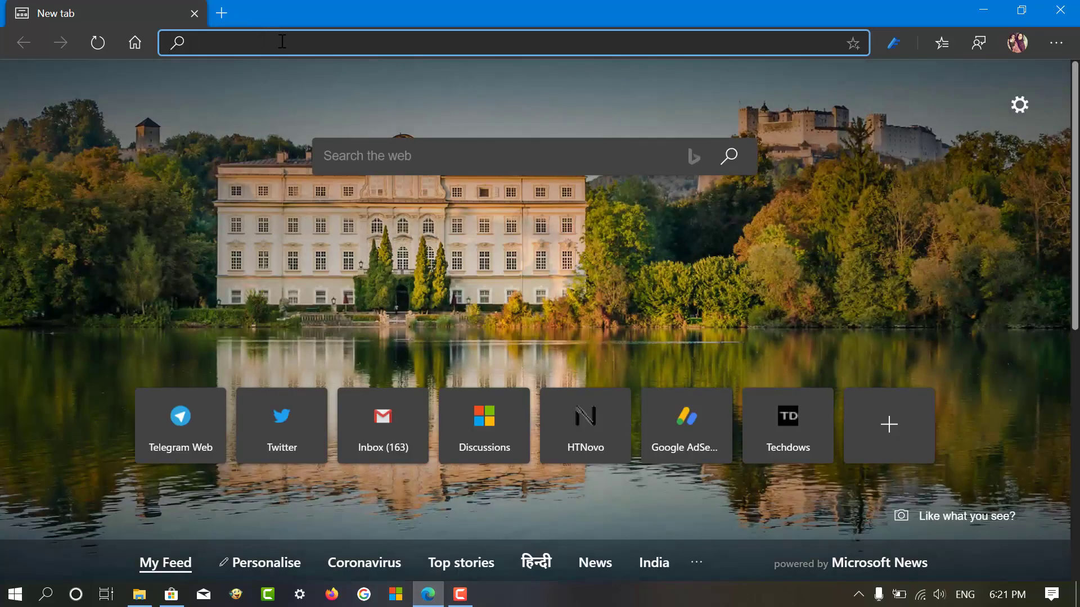
pyautogui.write('https://www.microsoft.com/en-us/bing/bing-wallpaper')
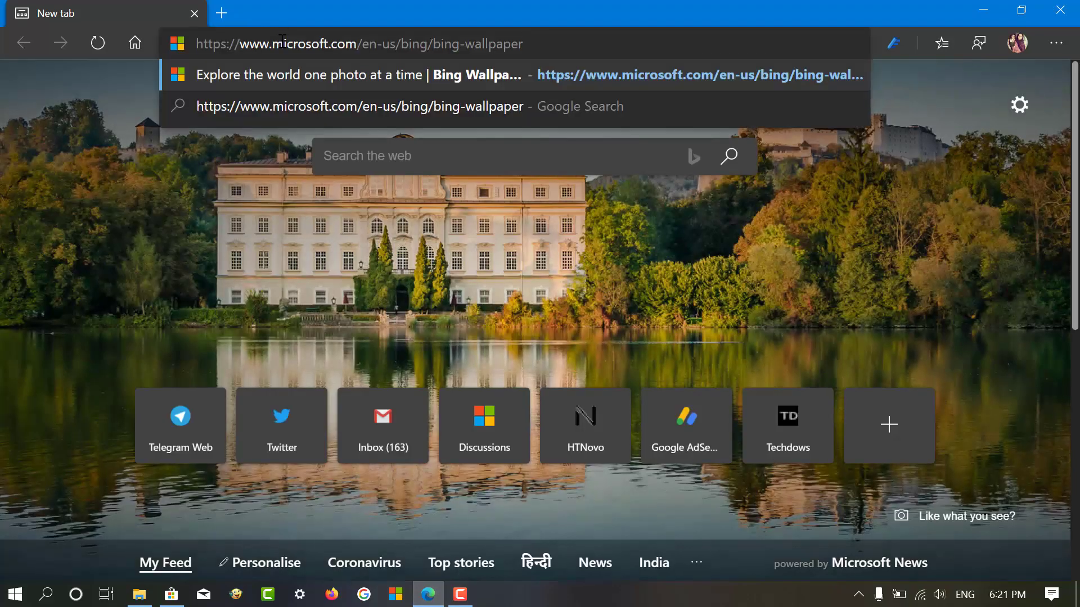
pyautogui.press('Return')
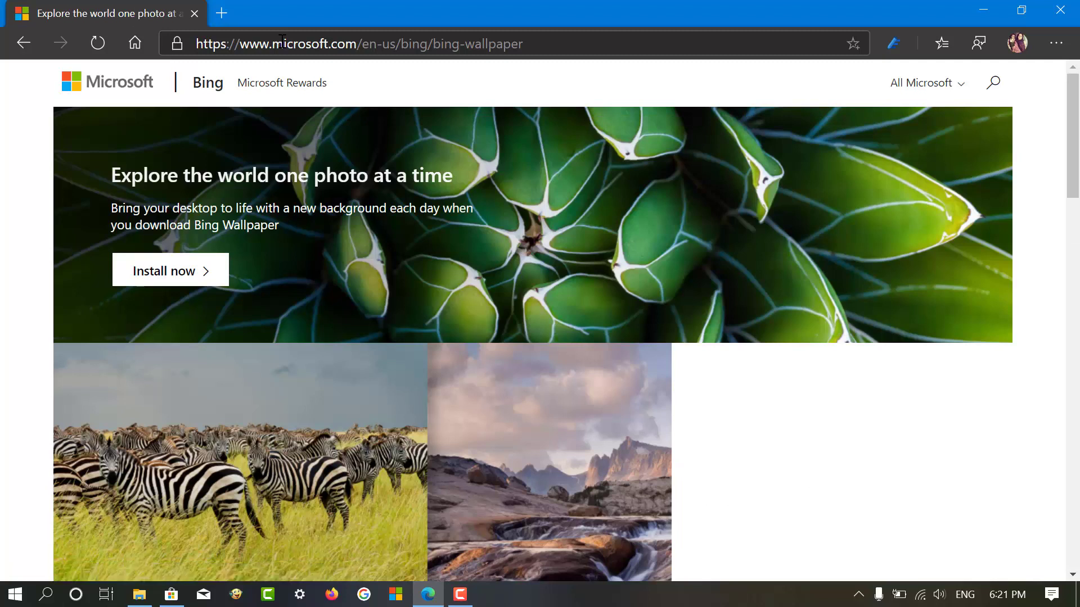
pyautogui.click(187, 285)
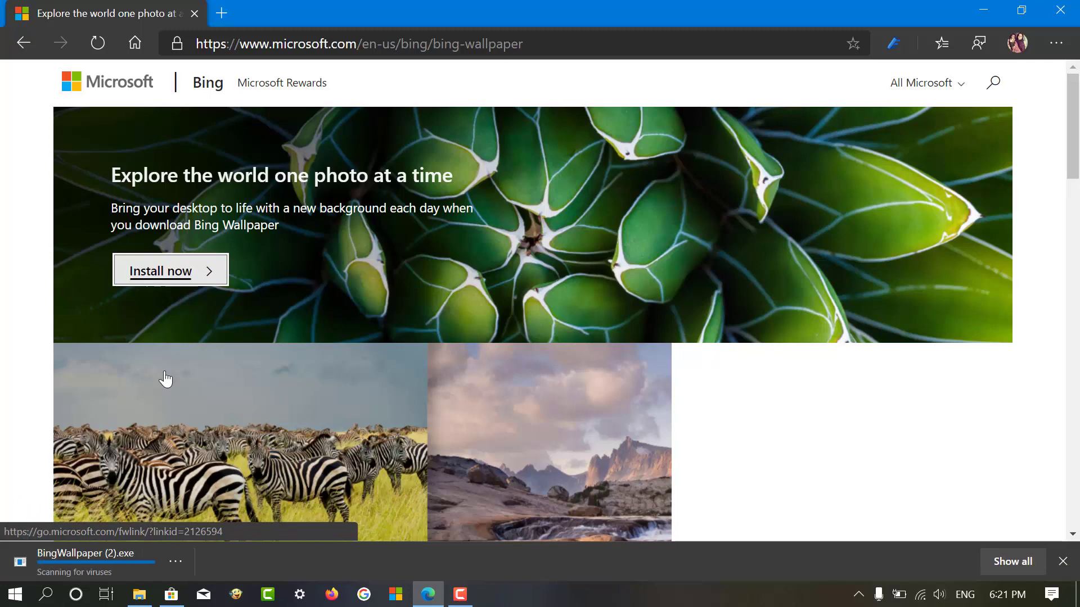
# Run BingWallpaper (2).exe and install it without the Bing homepage or default search options.
pyautogui.click(83, 560)
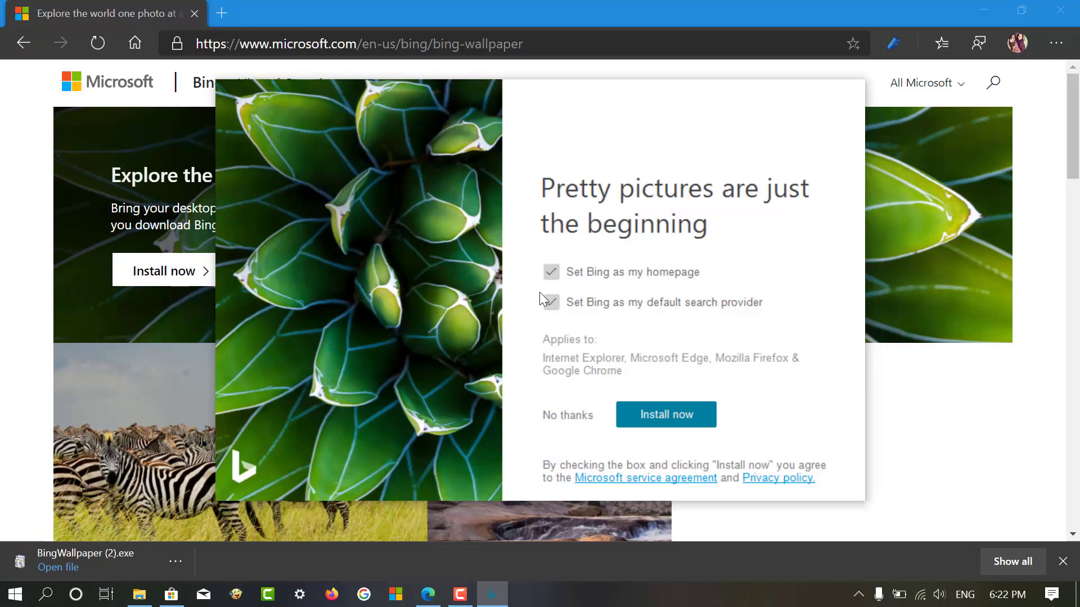
pyautogui.click(556, 272)
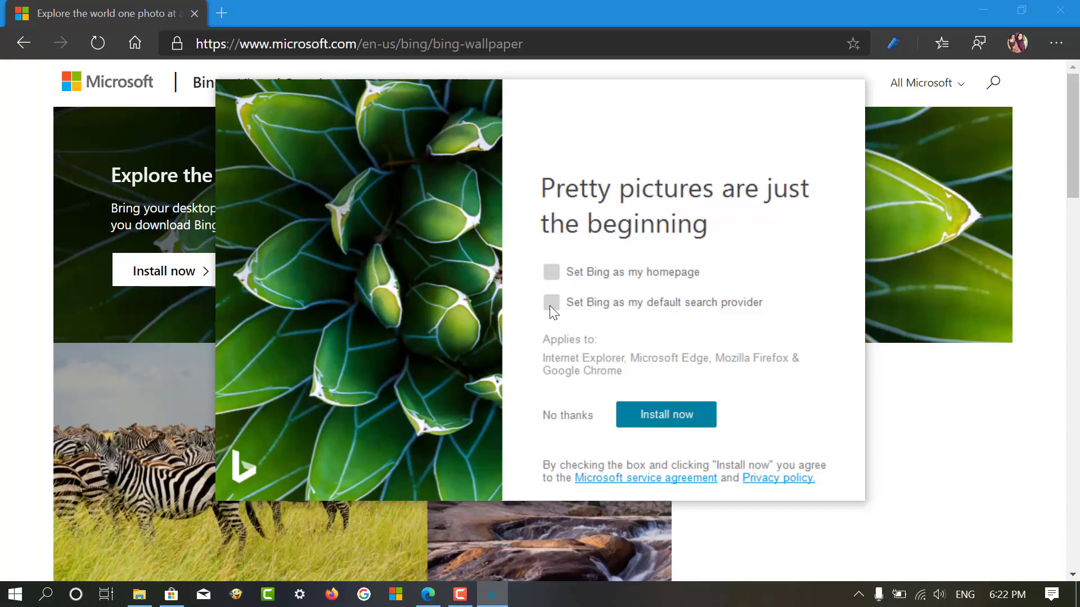
pyautogui.click(641, 413)
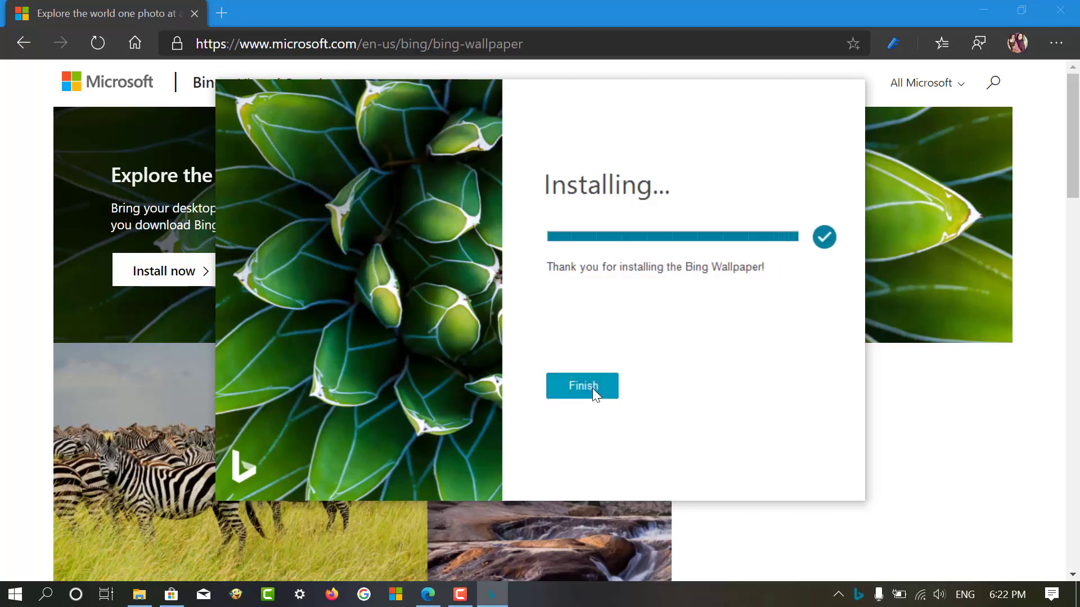
# Finish the installer and close Edge to reveal the Vernal Fall wallpaper.
pyautogui.click(592, 388)
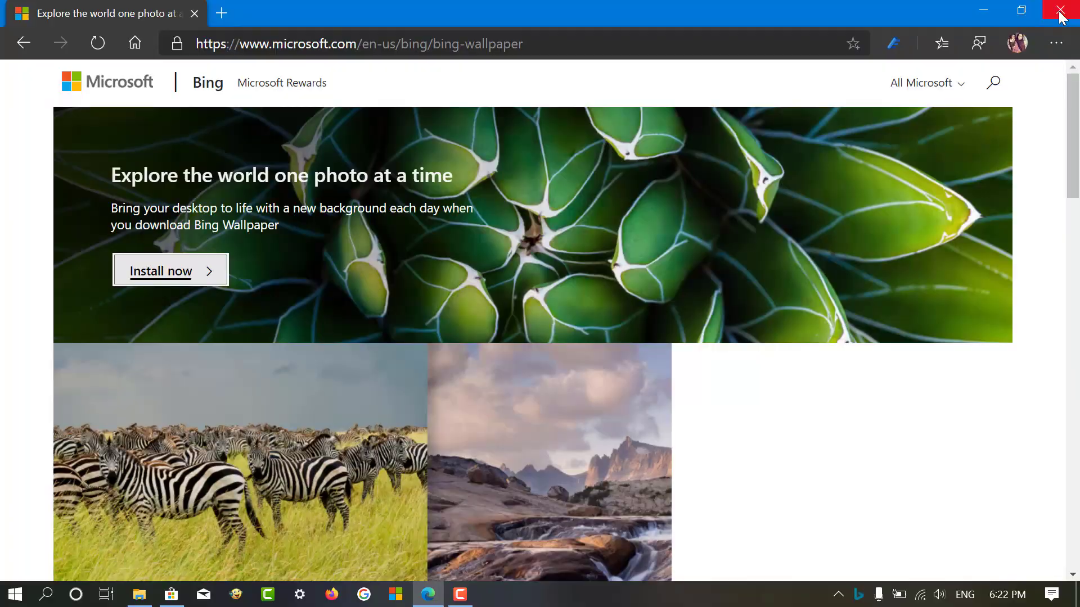
pyautogui.click(1060, 12)
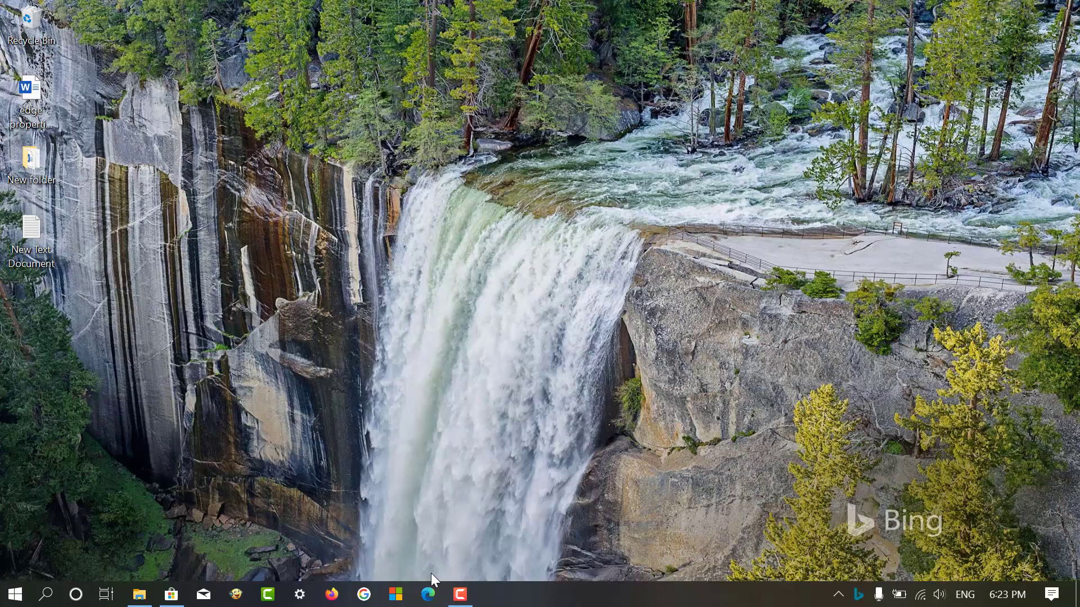
# Show bing.com's Vernal Fall image beside the matching wallpaper, then minimize Edge.
pyautogui.click(428, 593)
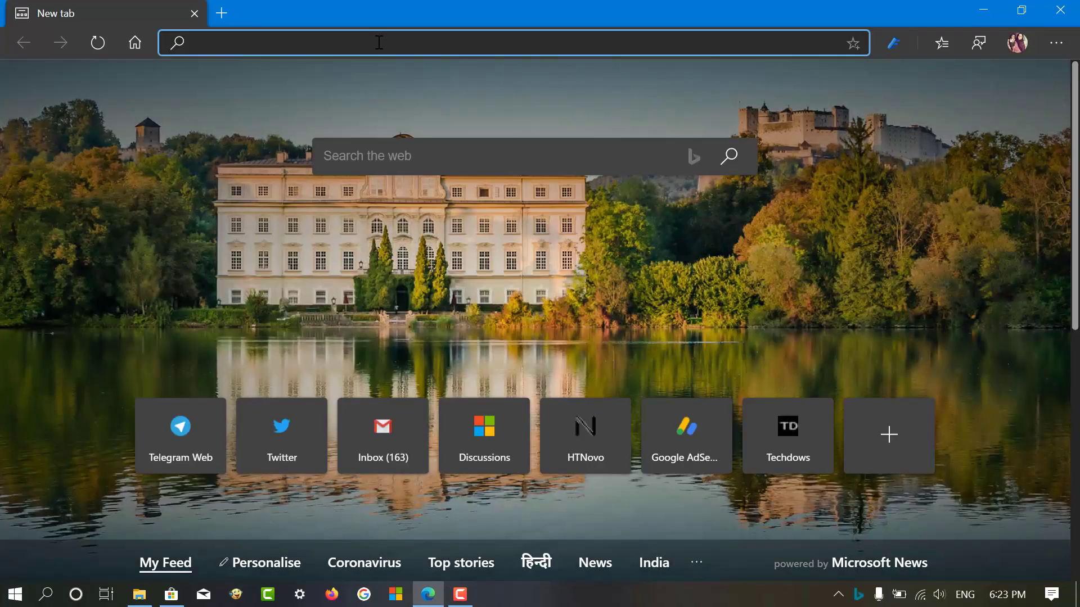
pyautogui.write('bing.com')
pyautogui.press('Return')
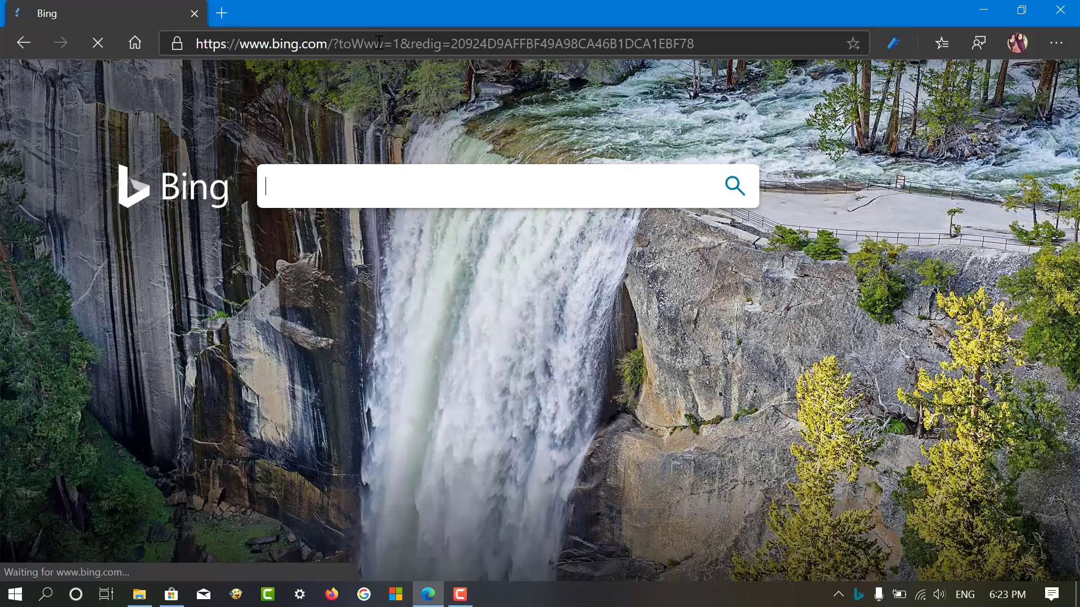
pyautogui.click(1022, 10)
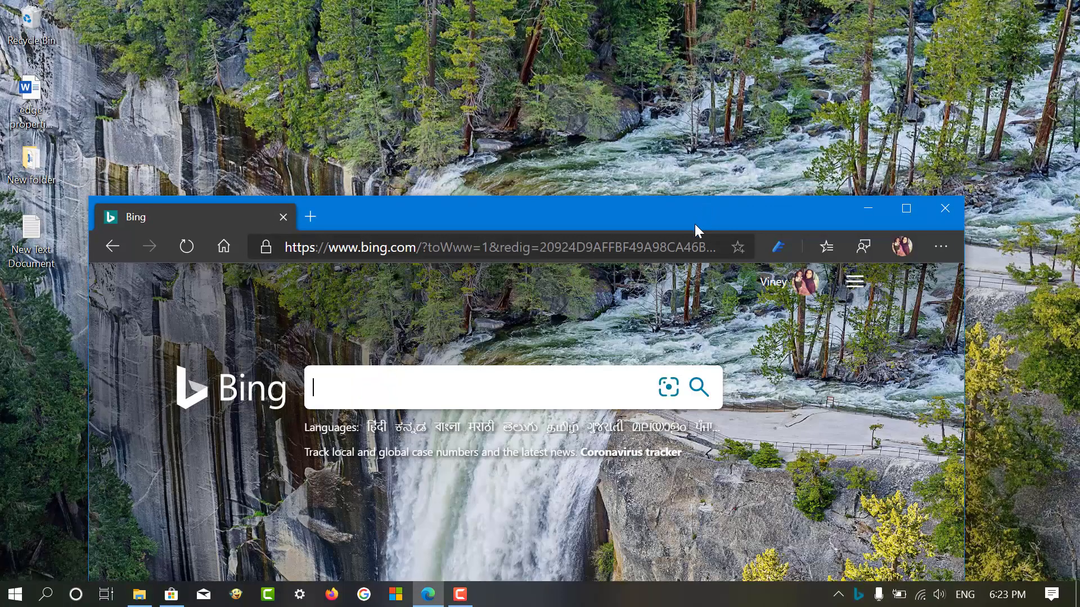
pyautogui.moveTo(694, 223)
pyautogui.mouseDown()
pyautogui.moveTo(576, 21)
pyautogui.moveTo(528, 25)
pyautogui.mouseUp()
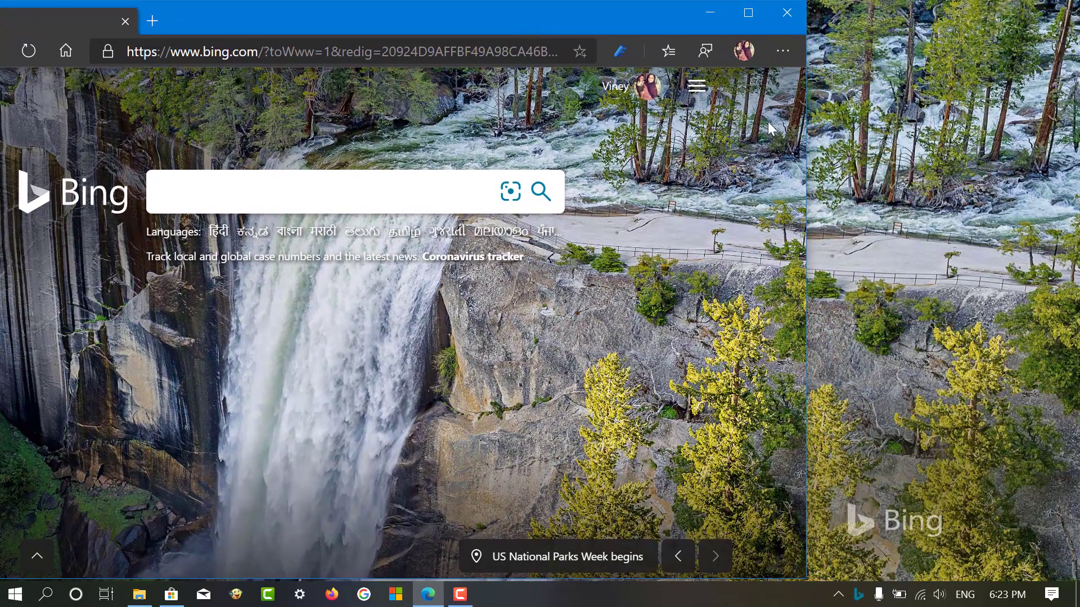
pyautogui.click(883, 512)
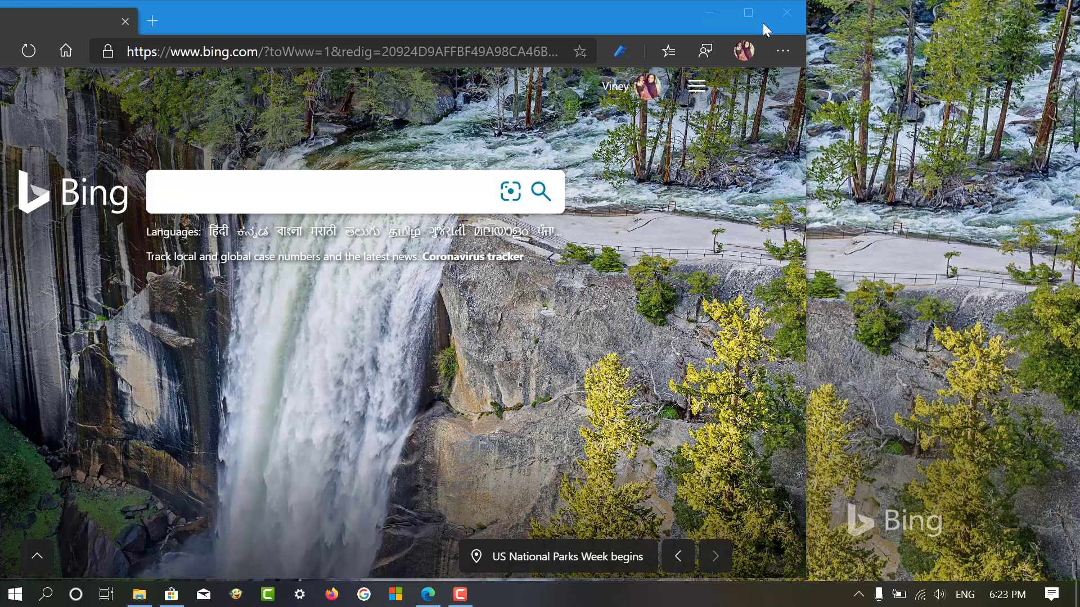
pyautogui.click(722, 12)
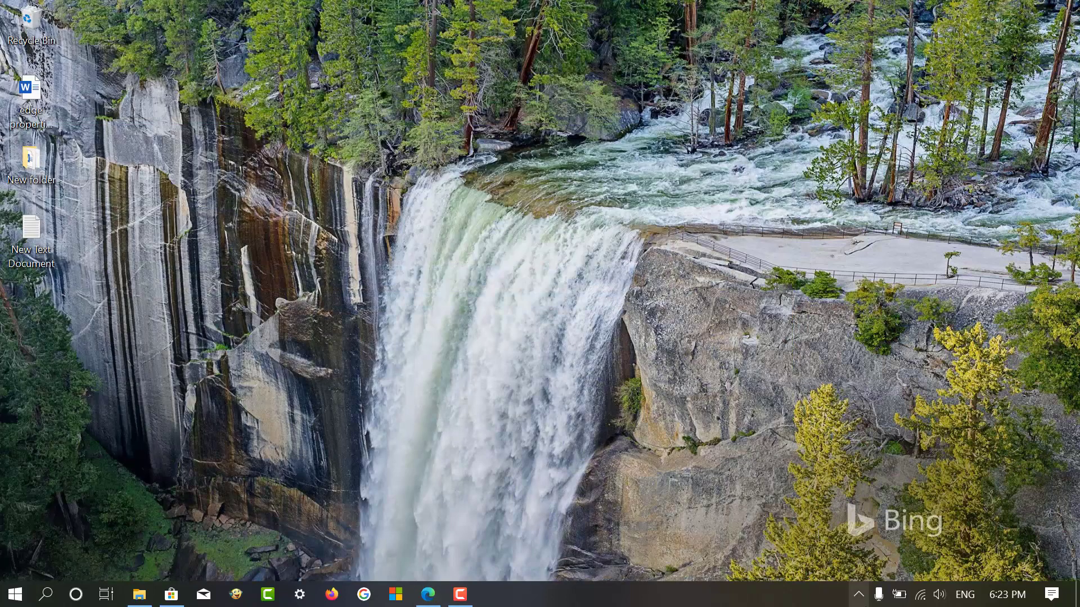
# Use the Bing Wallpaper tray menu's Previous image arrow to show the ruffed grouse image.
pyautogui.click(859, 595)
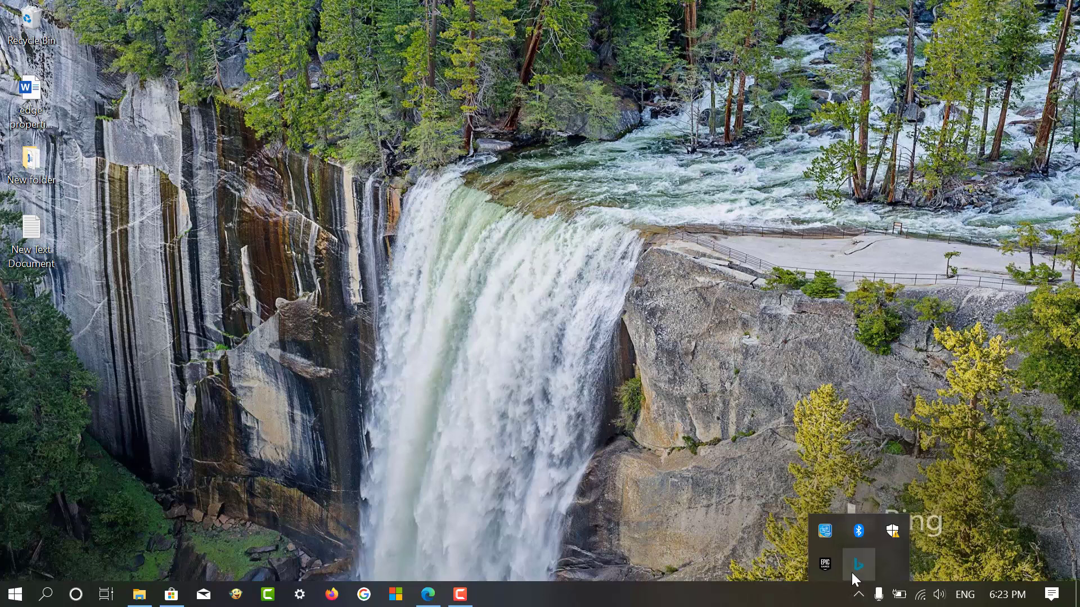
pyautogui.click(851, 573)
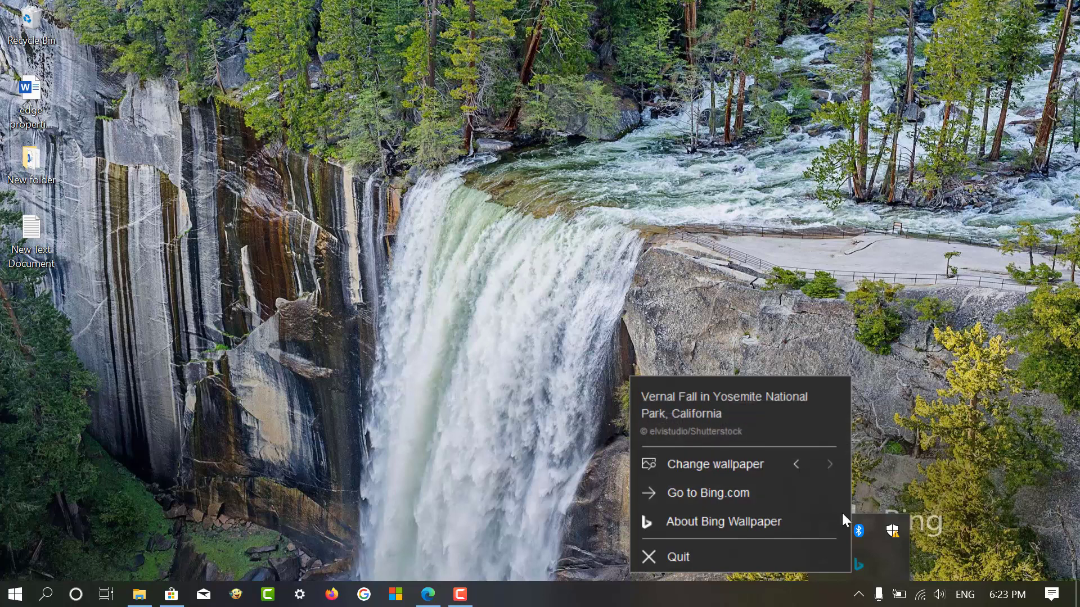
pyautogui.click(803, 470)
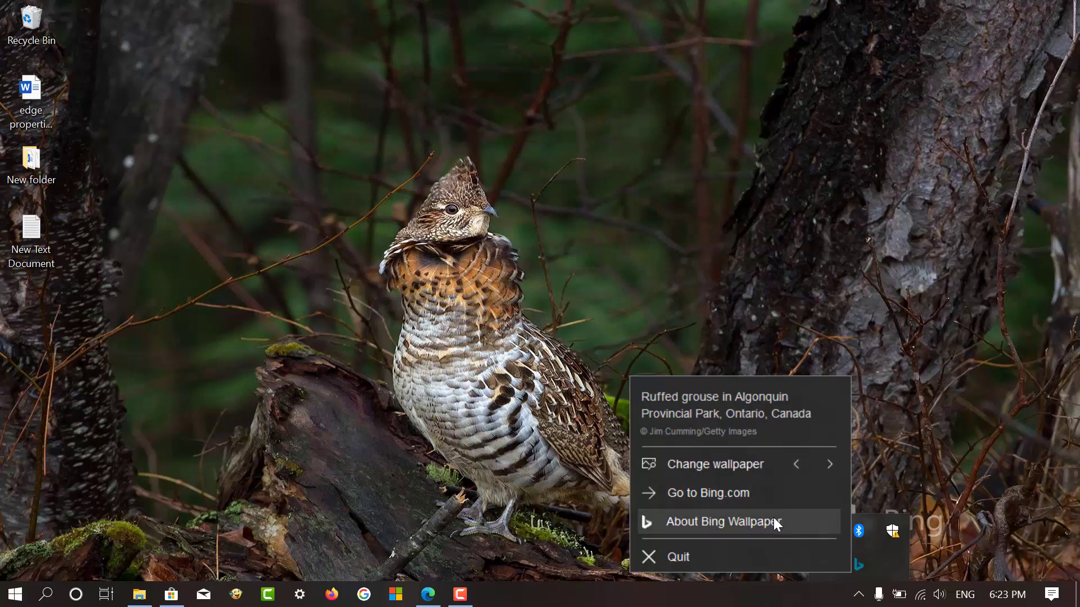
# Quit Bing Wallpaper, then relaunch it from Windows Search.
pyautogui.click(685, 564)
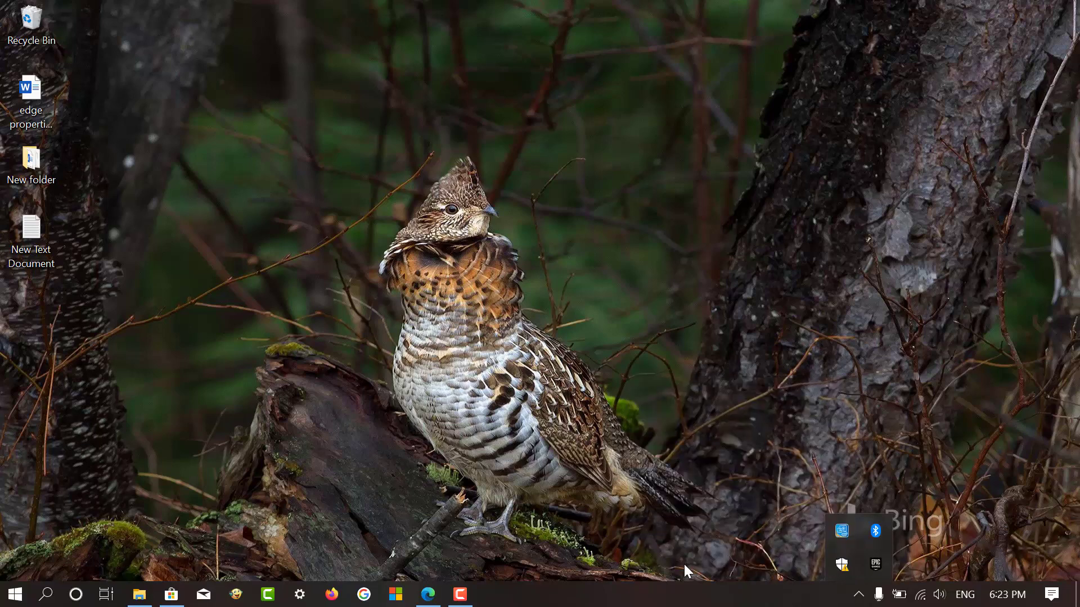
pyautogui.click(36, 596)
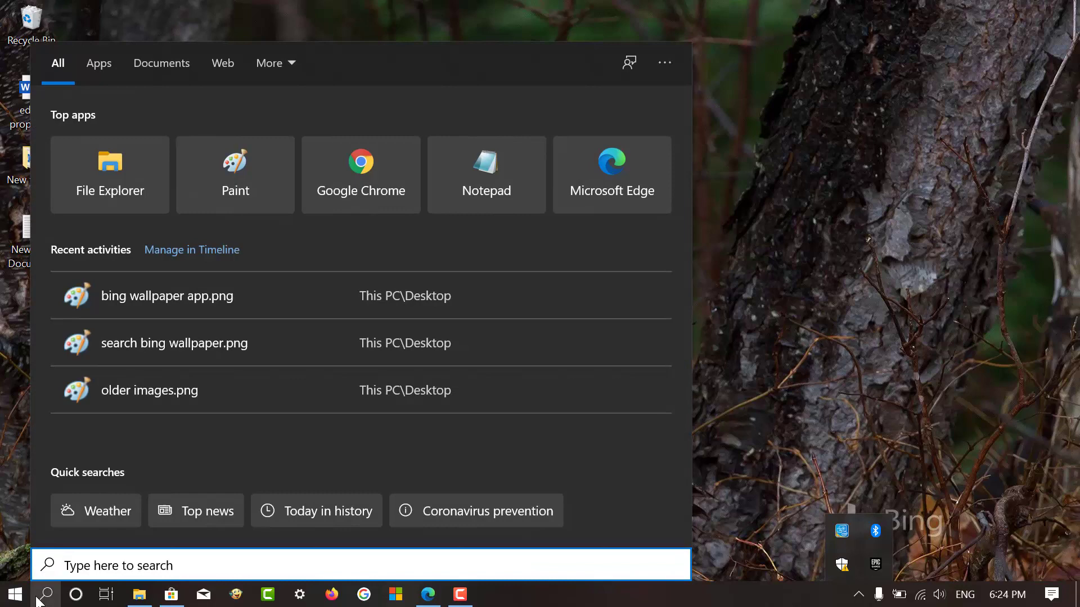
pyautogui.write('bing wallpaper')
pyautogui.click(173, 140)
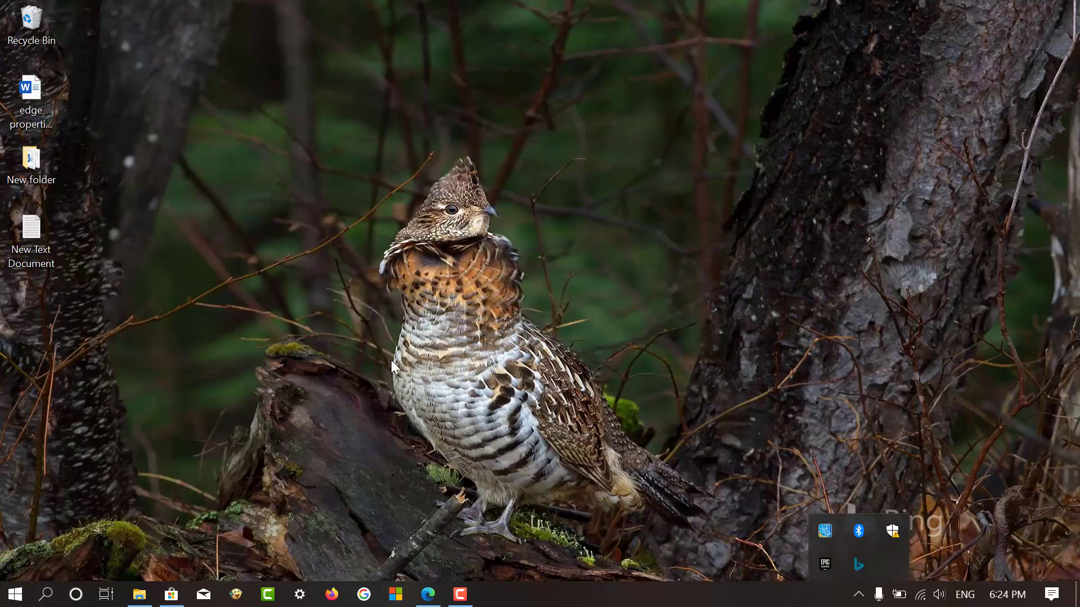